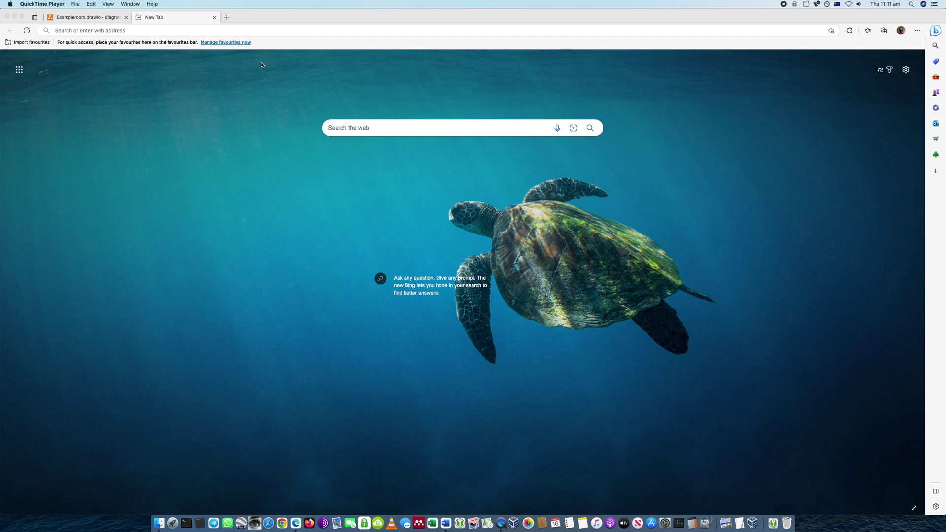
Step: Load app.diagrams.net in the new Edge tab and defer the storage location choice
left_click(169, 30)
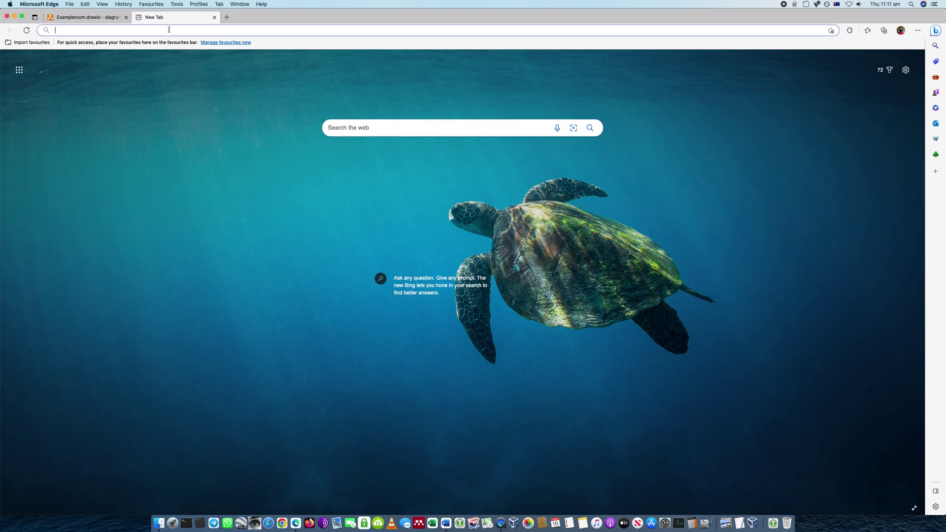
type("dra")
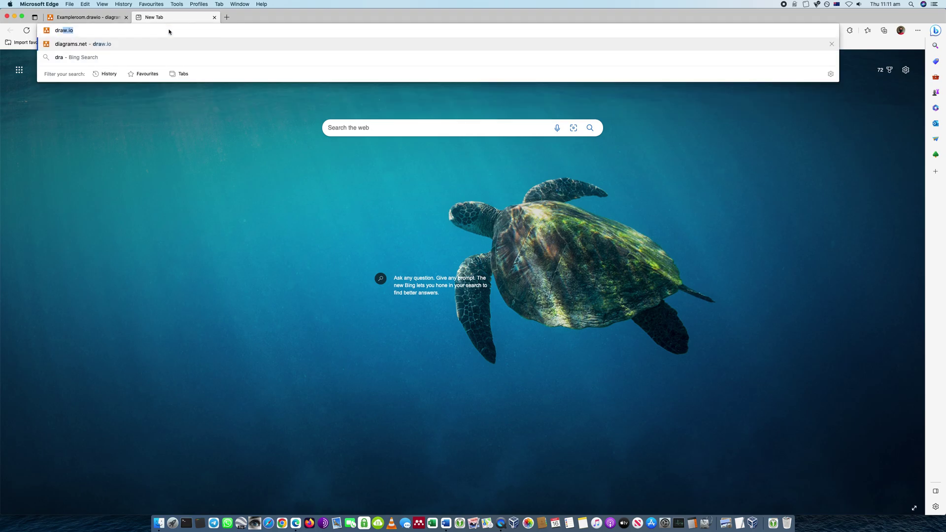
type("w.io")
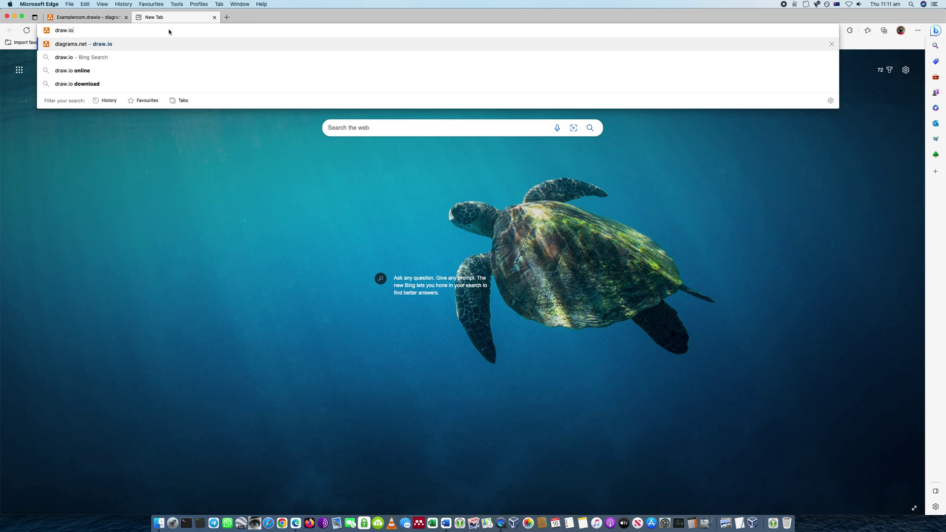
key("Return")
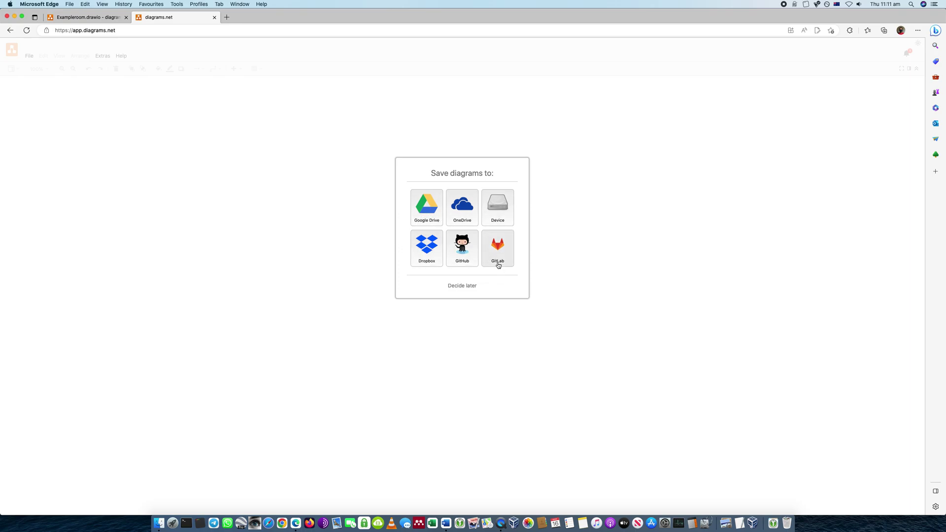
left_click(466, 287)
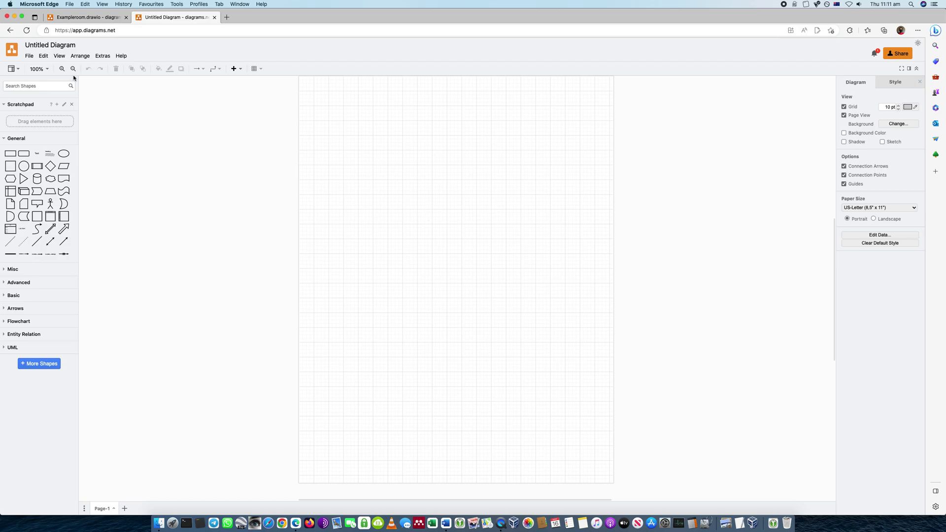
Step: Start a new diagram and browse the Smart, Business, Charts, Cloud and Engineering template categories
left_click(29, 55)
left_click(36, 69)
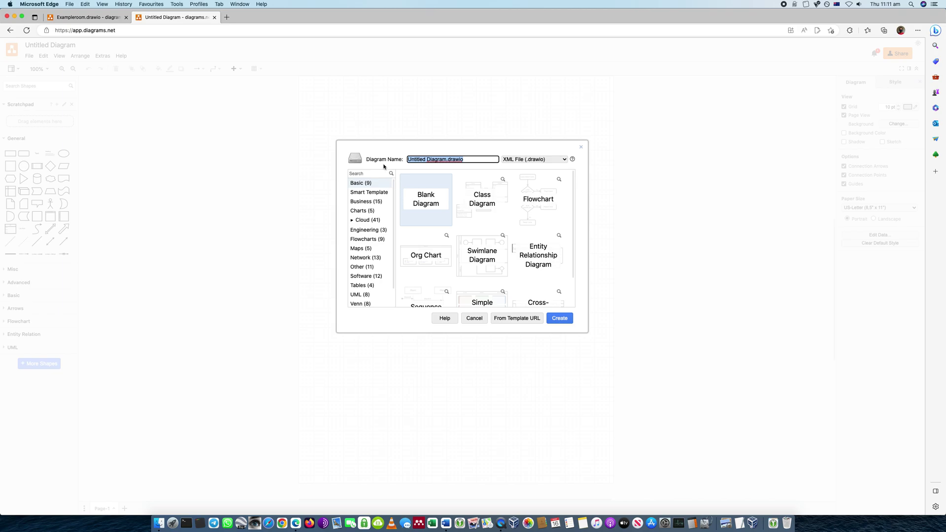
left_click(370, 193)
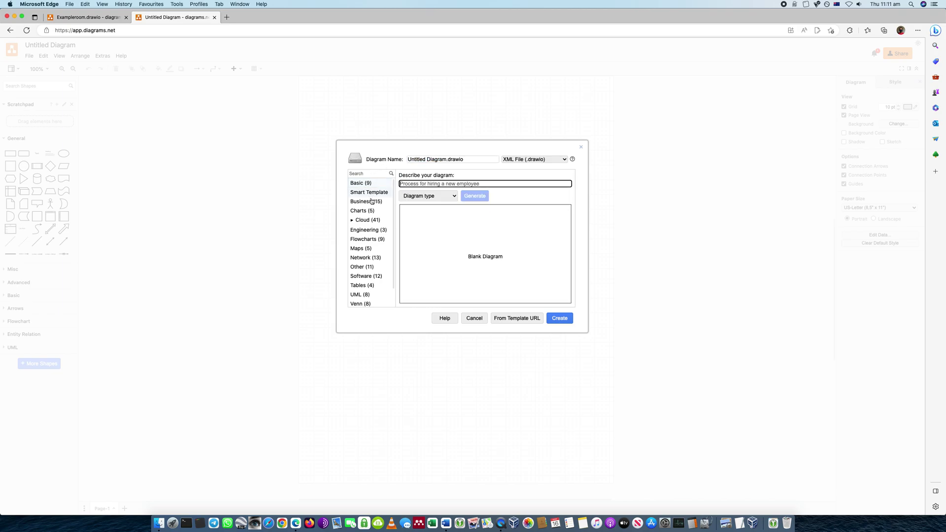
left_click(372, 201)
left_click(364, 211)
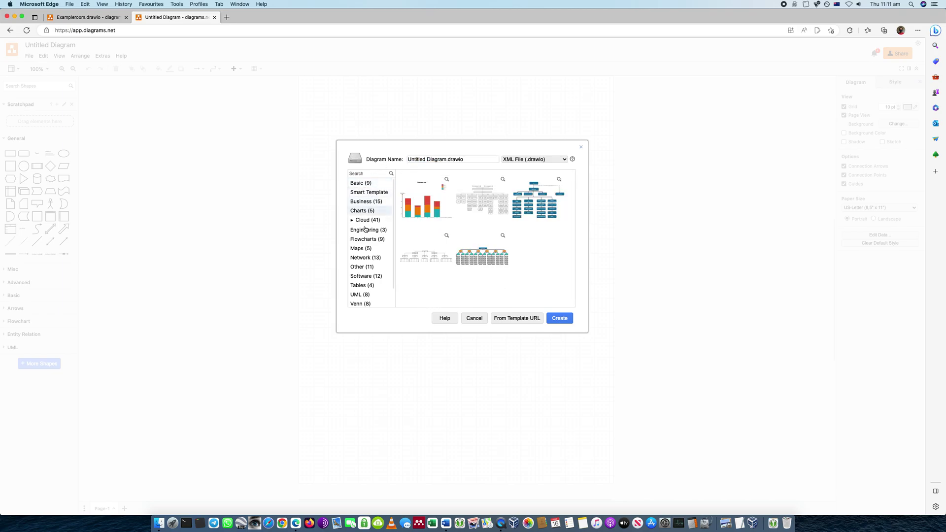
left_click(365, 220)
left_click(368, 261)
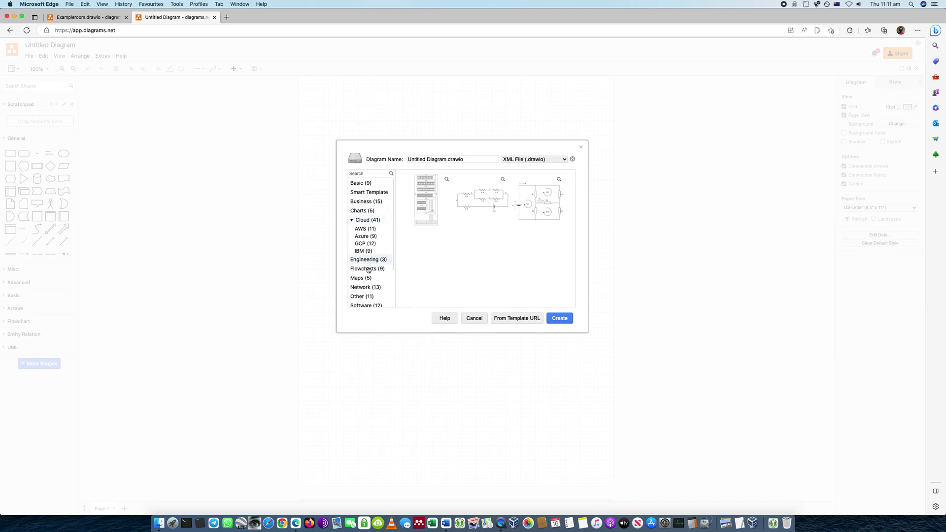
Step: Browse the Flowcharts, Maps, Network, Other and Software templates, then cancel to keep the blank diagram
left_click(368, 270)
left_click(359, 279)
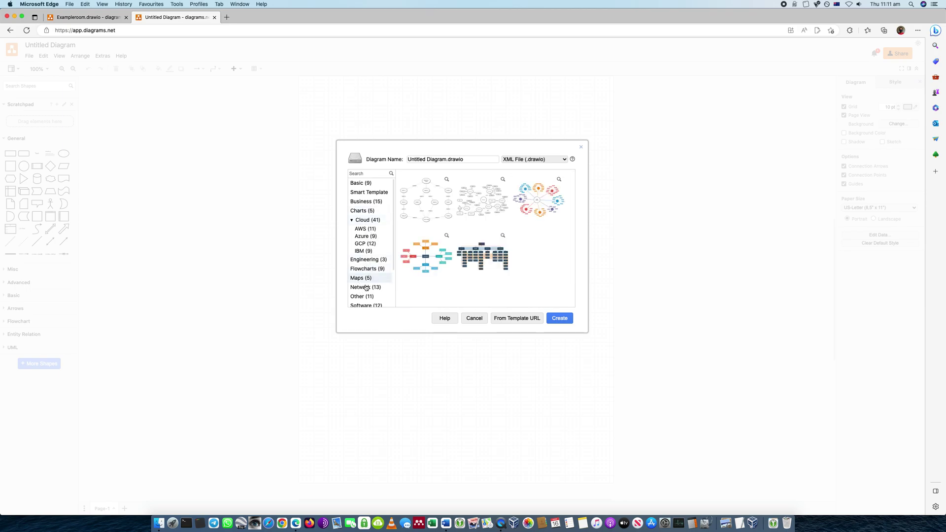
left_click(363, 288)
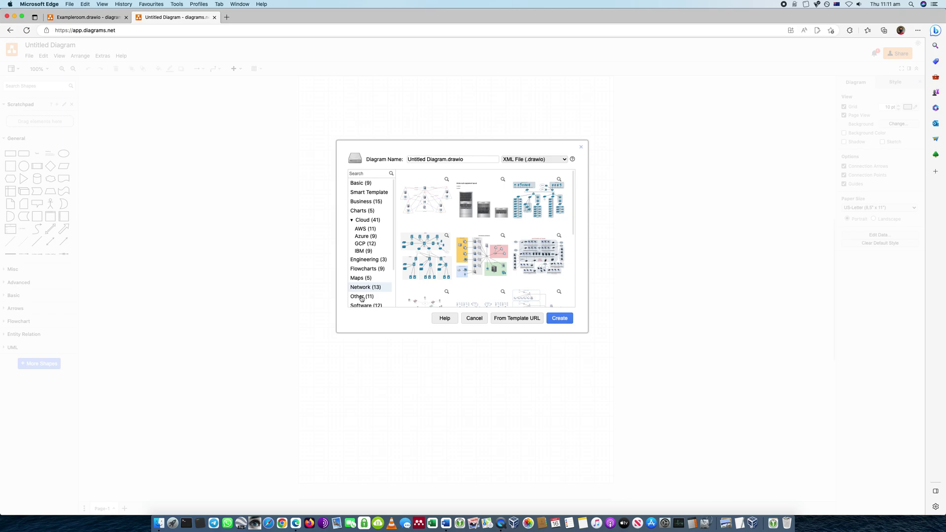
left_click(361, 297)
left_click(364, 305)
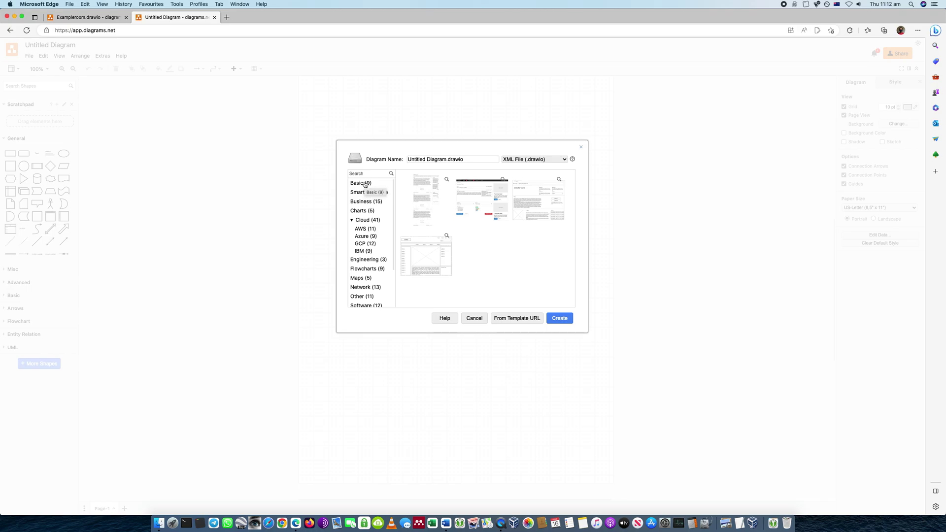
left_click(365, 184)
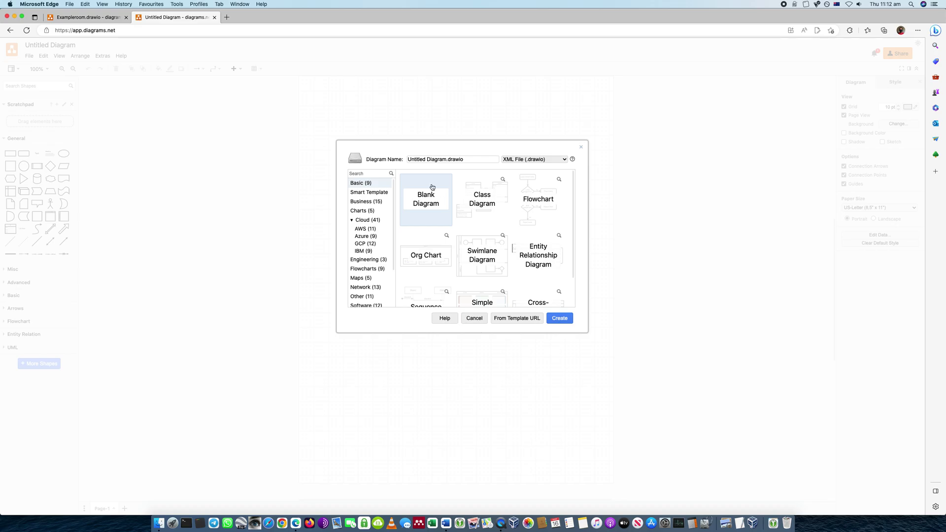
left_click(474, 318)
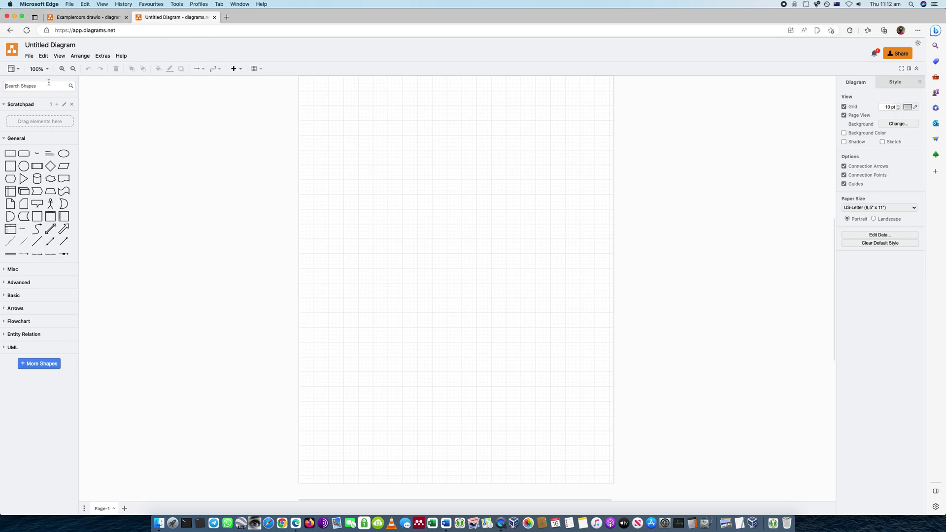
Step: Search the shape library for 'floorplan' and show the full set of results
type("floorplan")
key("Return")
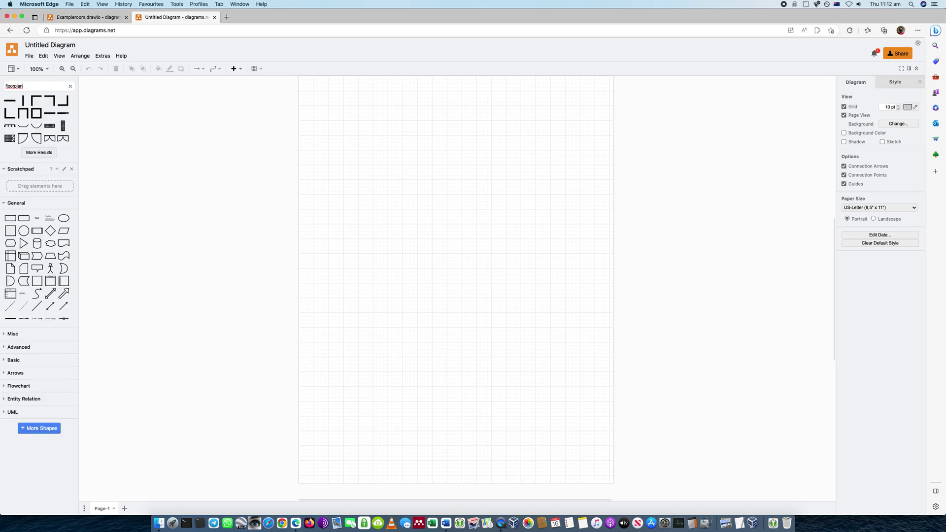
left_click(42, 152)
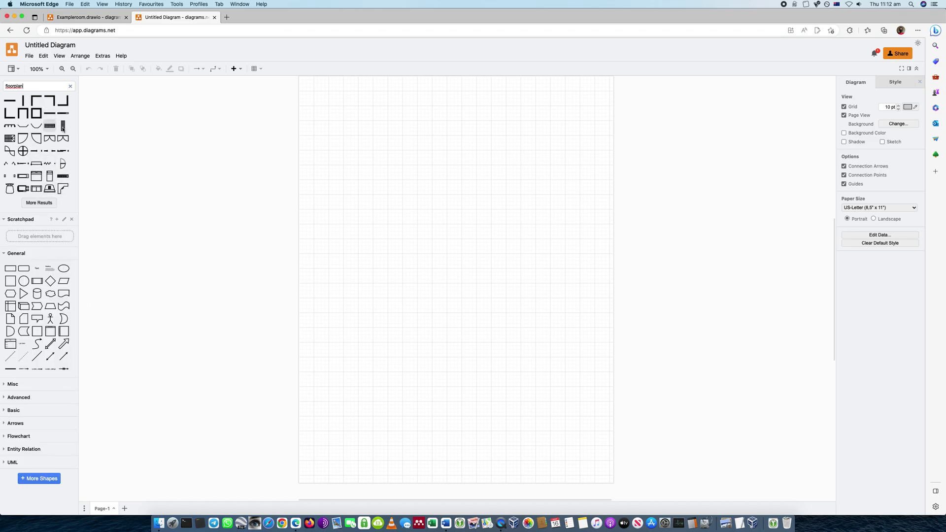
Step: Place a square room enlarged to fill most of the page, with a U-shaped wall inside
left_click_drag(37, 114, 336, 123)
left_click_drag(365, 157, 594, 390)
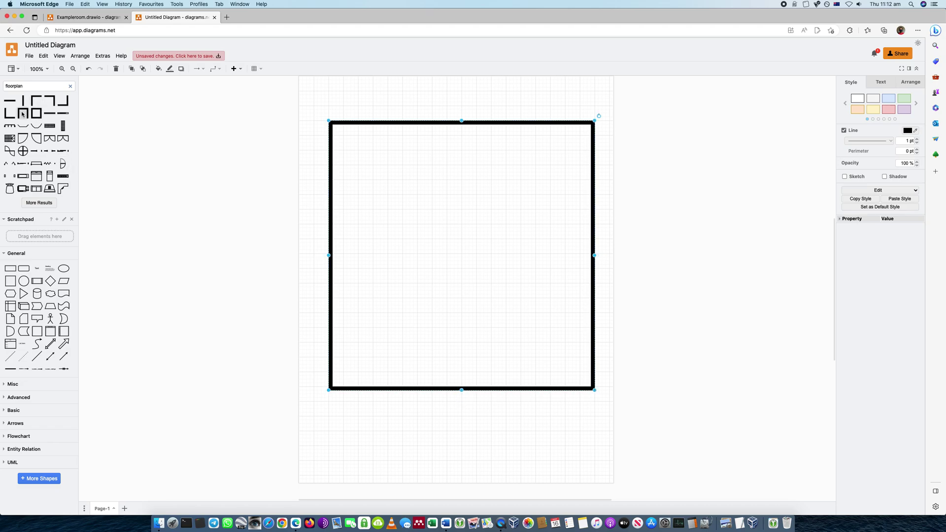
left_click_drag(22, 114, 383, 198)
Step: Enlarge the inner wall piece, put a door at its opening and add a short vertical wall below
left_click_drag(380, 154, 505, 236)
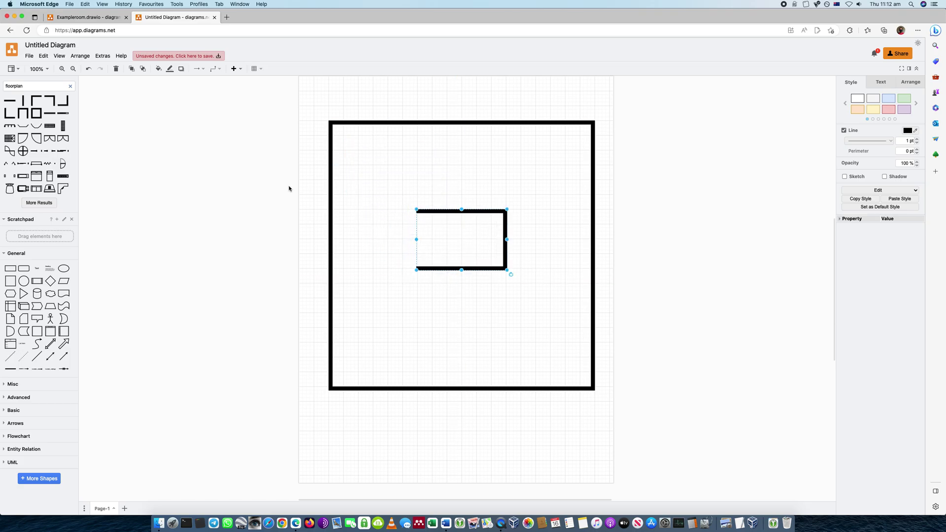
left_click_drag(23, 139, 402, 227)
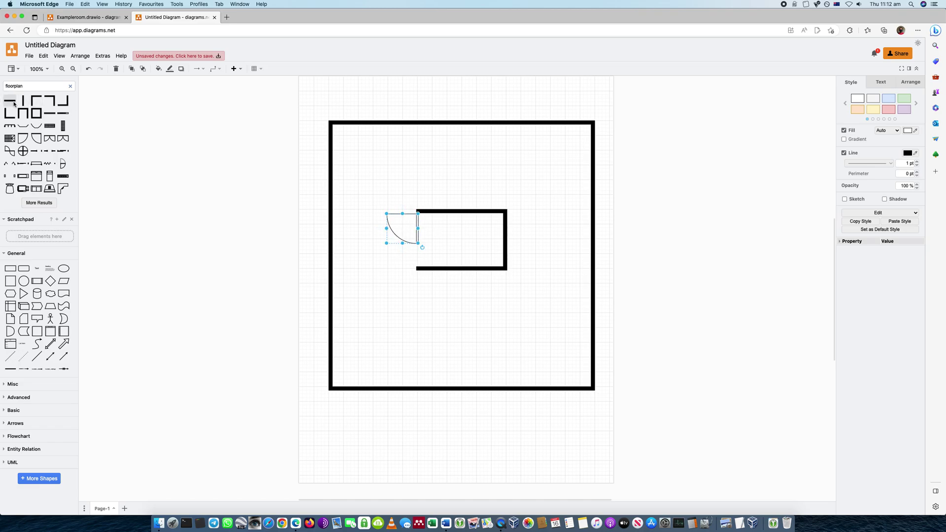
left_click_drag(23, 101, 418, 245)
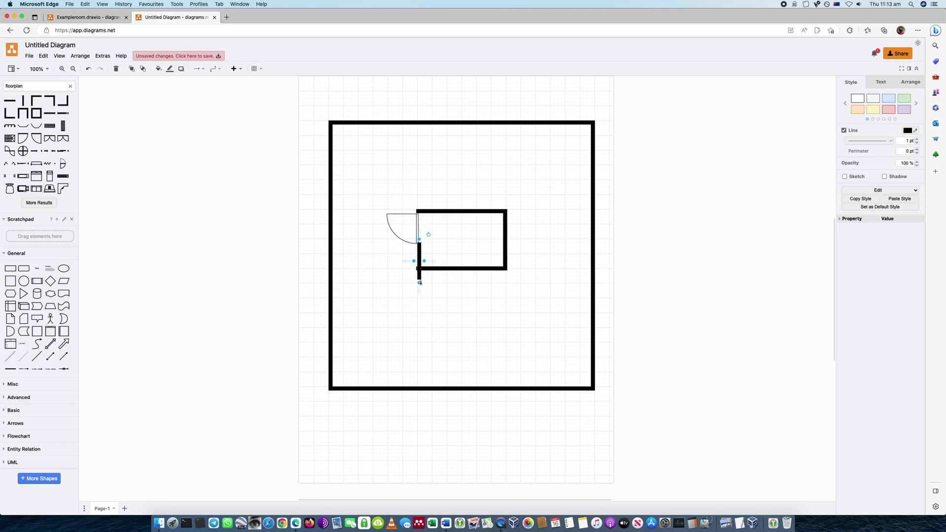
left_click_drag(420, 283, 415, 260)
Step: Undo the wall shortening and align the door with the inner room's top
key("ctrl+z")
left_click(424, 206)
left_click(425, 210)
left_click_drag(417, 222, 416, 220)
left_click(471, 207)
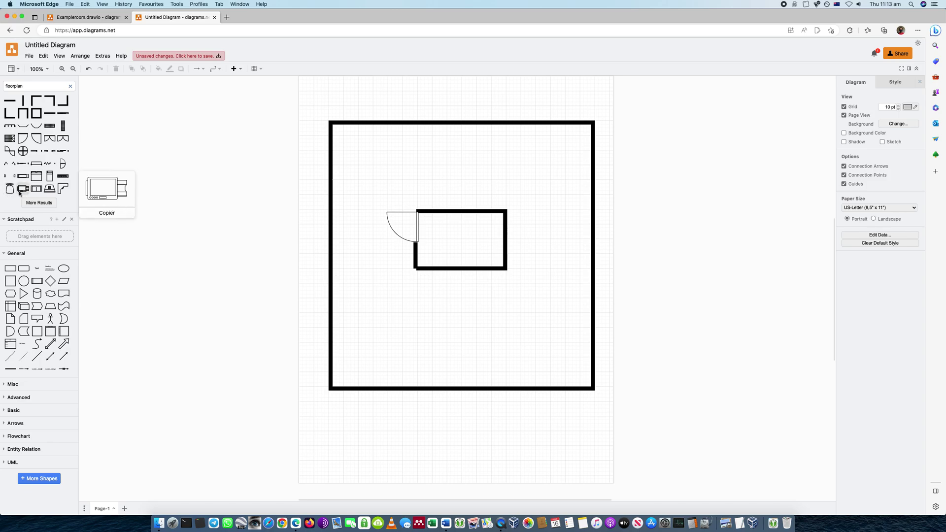
Step: Place a couch in the top-right corner, a double bed top left and a corner counter bottom right
mouse_move(11, 194)
left_click_drag(36, 188, 554, 131)
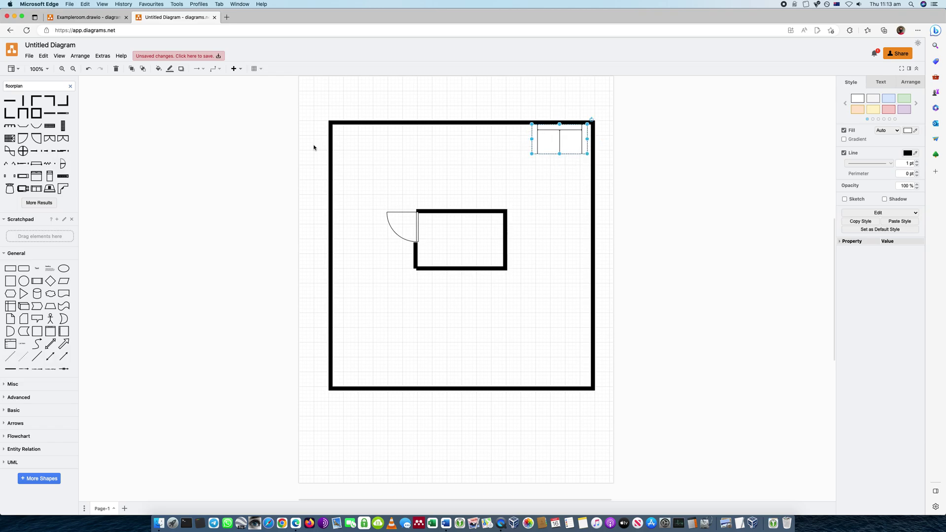
left_click(36, 176)
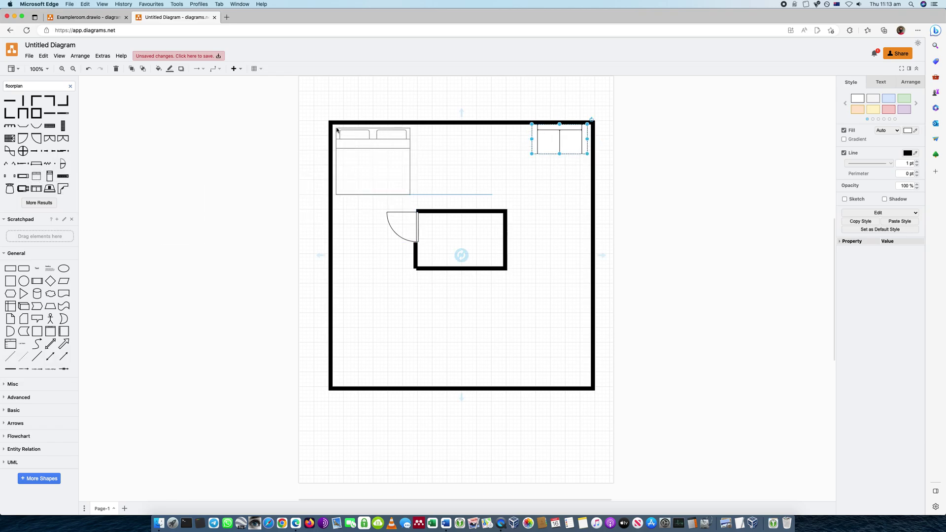
left_click_drag(63, 189, 566, 364)
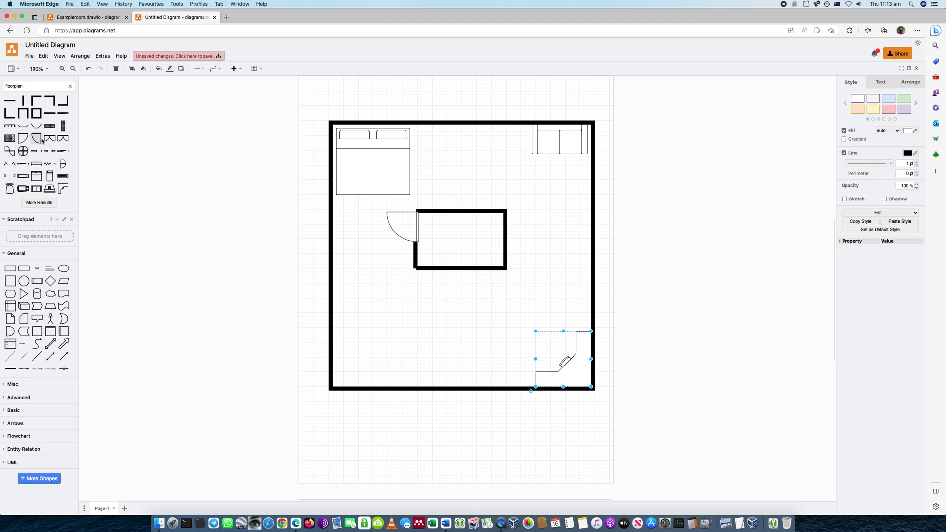
Step: Place a 'Window, Bay' shape on the outer room's bottom wall
mouse_move(37, 127)
left_click_drag(37, 127, 393, 391)
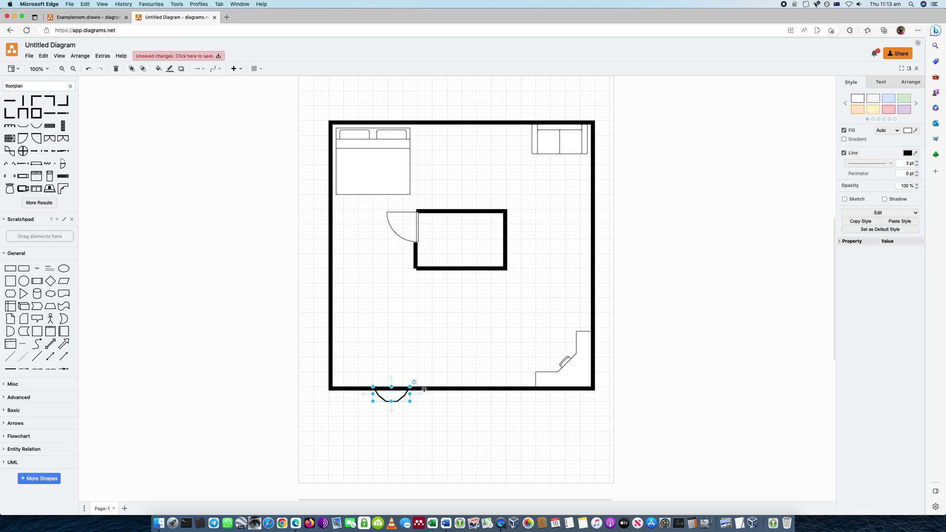
left_click(425, 389)
left_click(396, 389)
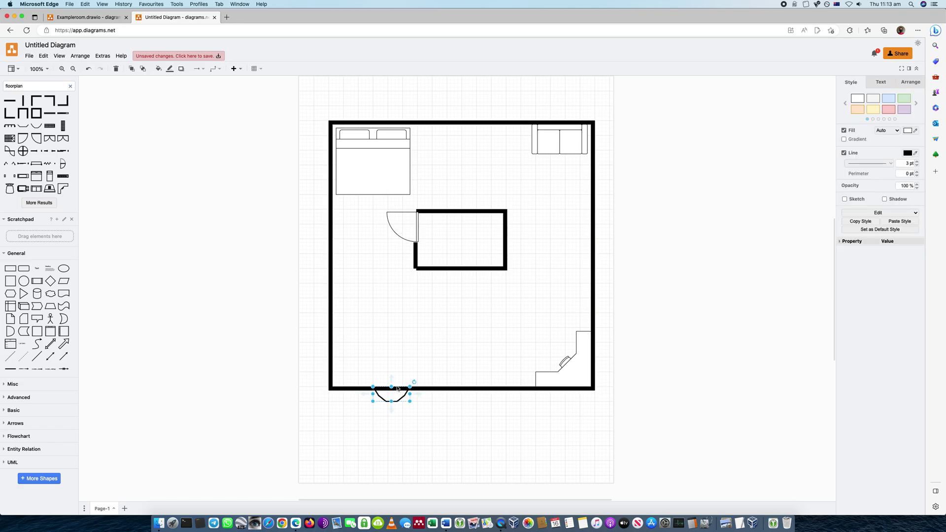
left_click(598, 386)
left_click(591, 388)
left_click(391, 395)
left_click(488, 243)
Step: Resize the inner room, move the bay window into its bottom opening and shift the short wall beside it
left_click(419, 268)
left_click(412, 260)
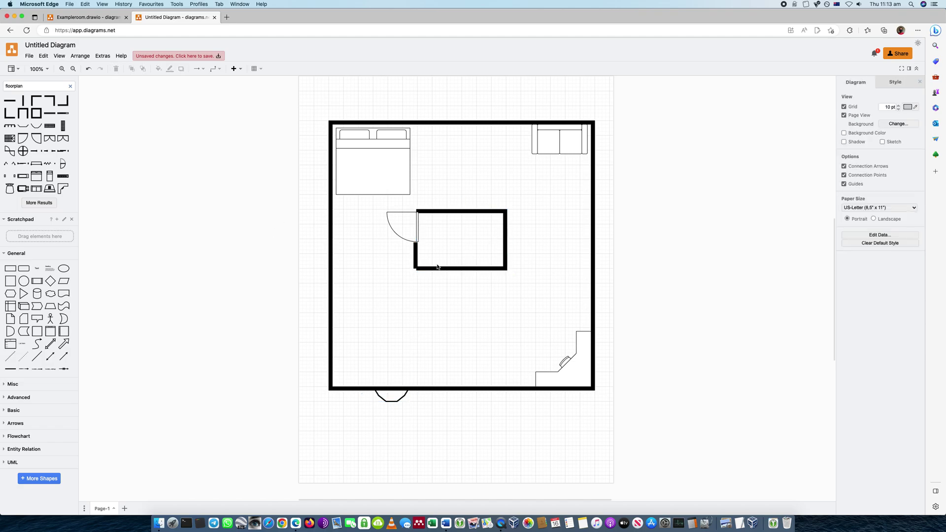
left_click(440, 268)
left_click_drag(415, 269, 466, 269)
left_click_drag(410, 394, 461, 280)
left_click(416, 265)
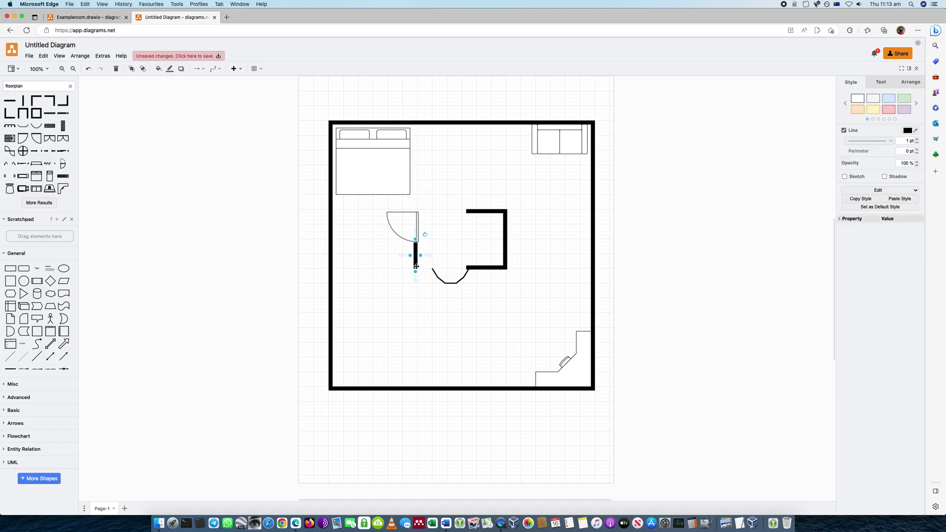
left_click_drag(418, 270, 485, 268)
Step: Search shapes for 'desk' and place an L-shaped desk along the top wall between bed and sofa
left_click(474, 269)
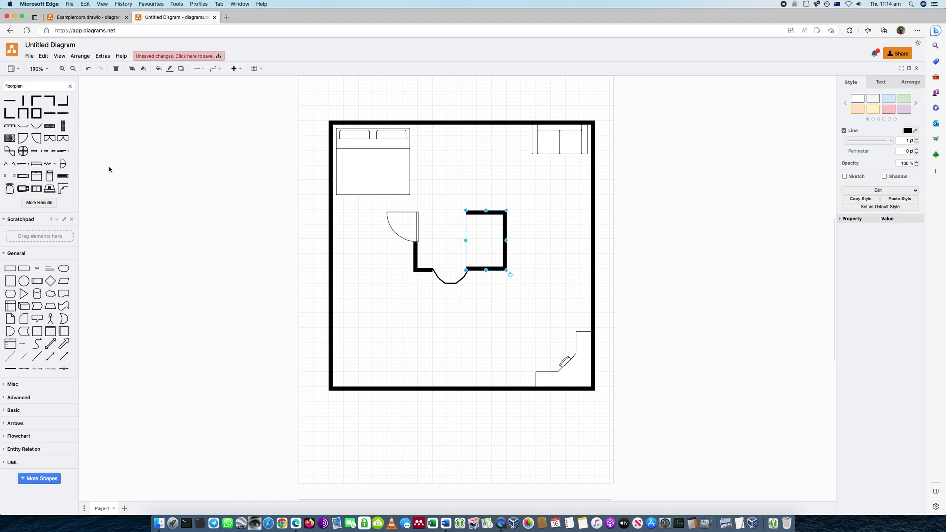
double_click(26, 83)
type("desk")
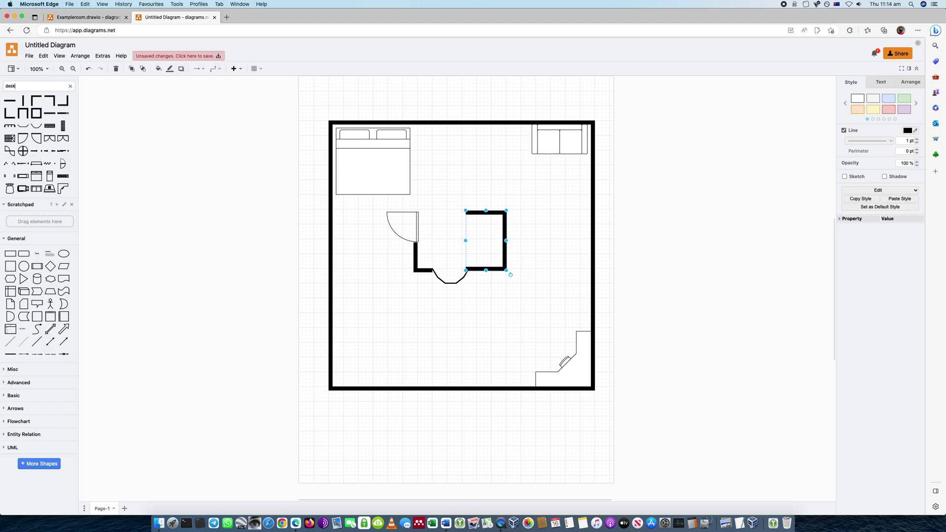
key("Return")
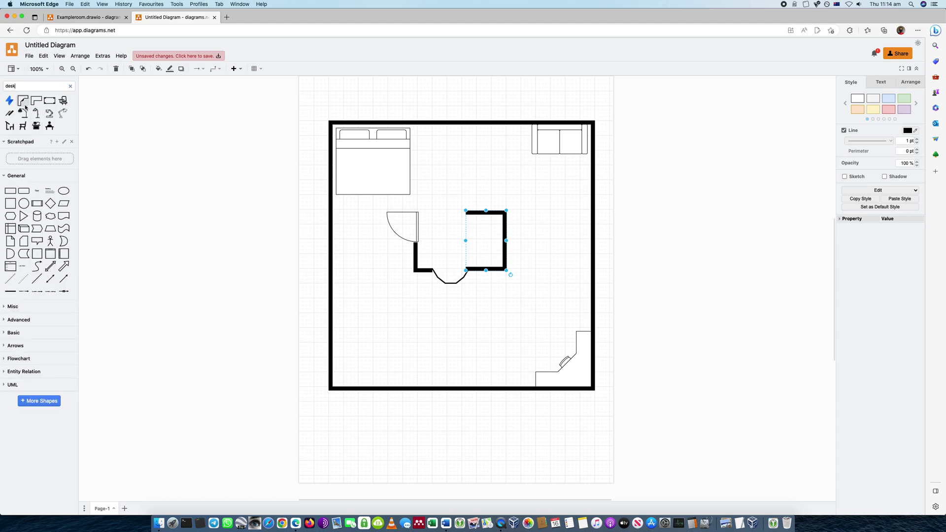
left_click_drag(36, 101, 429, 136)
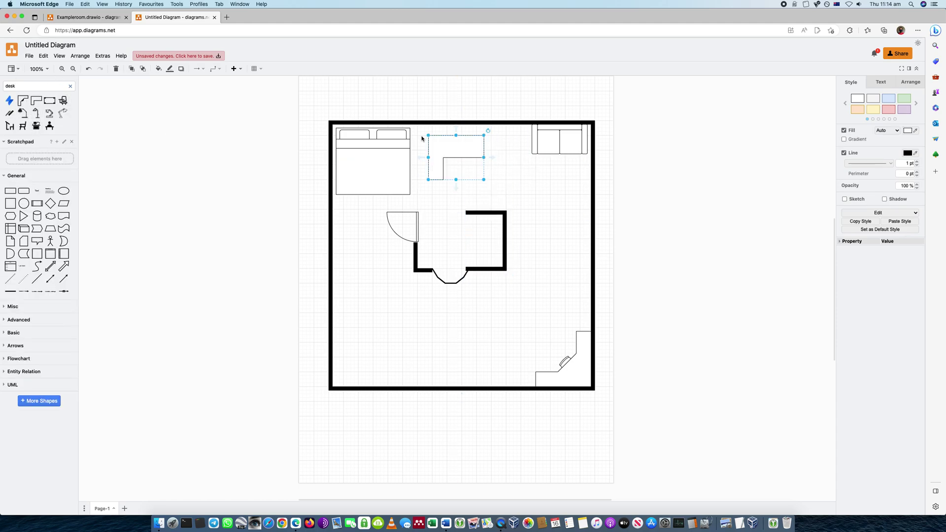
double_click(28, 85)
Step: Search for 'sink' and place a sink against the top wall and a round basin on the right
type("sink")
key("Return")
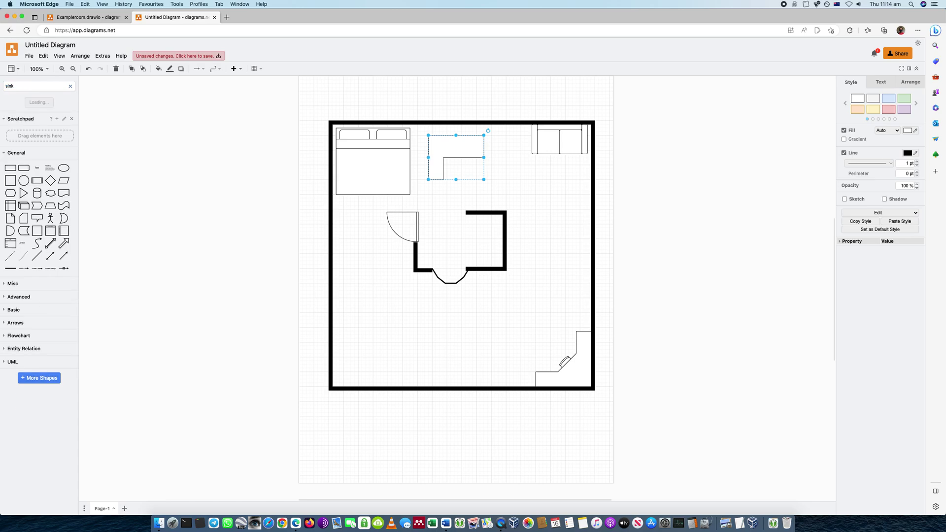
left_click_drag(20, 102, 510, 135)
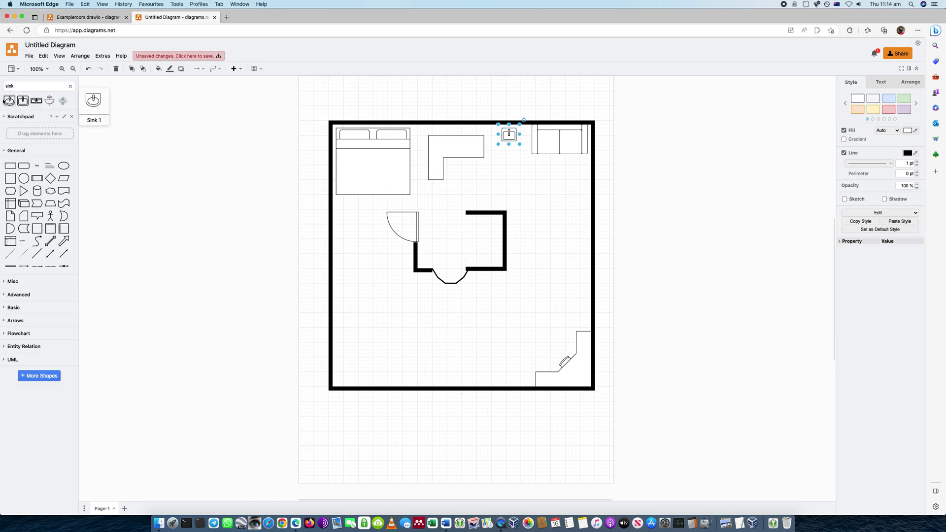
left_click_drag(10, 101, 554, 188)
Step: Search for toilet shapes and place a toilet against the left wall
double_click(40, 86)
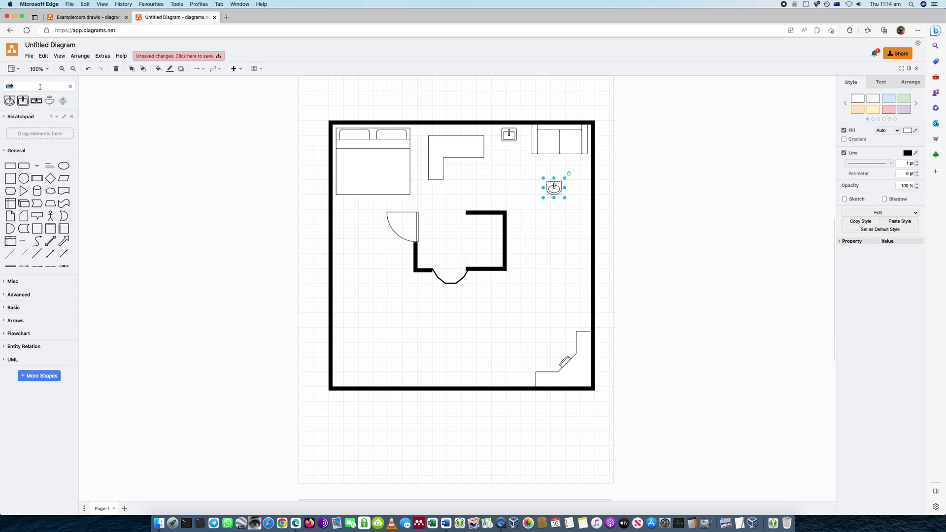
type("toilet")
key("Return")
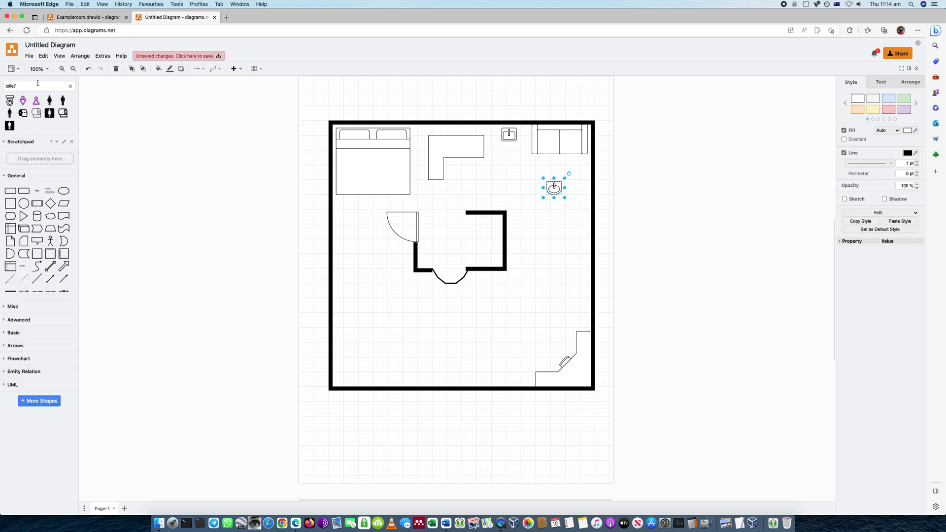
key("Return")
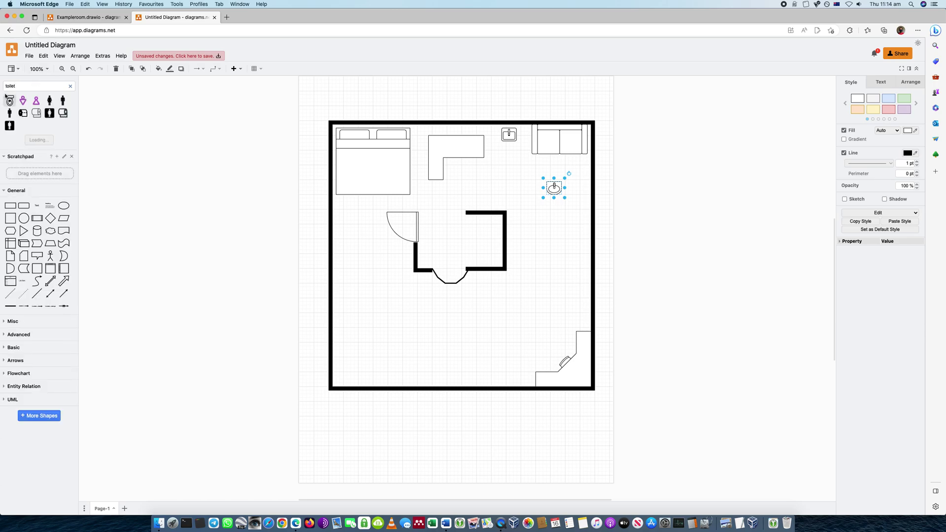
left_click_drag(9, 100, 344, 295)
Step: Search for 'washing machine' and place one beside the top-wall sink
double_click(27, 86)
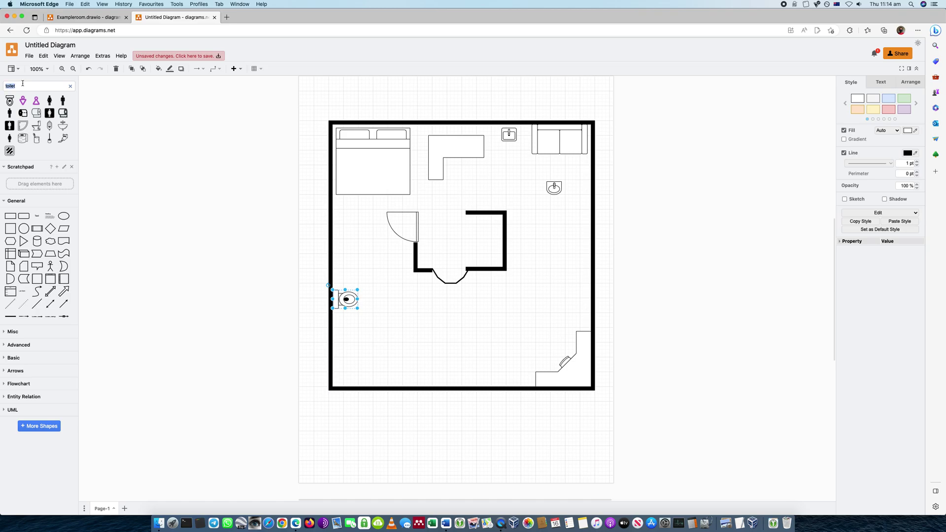
type("washing machine")
key("Return")
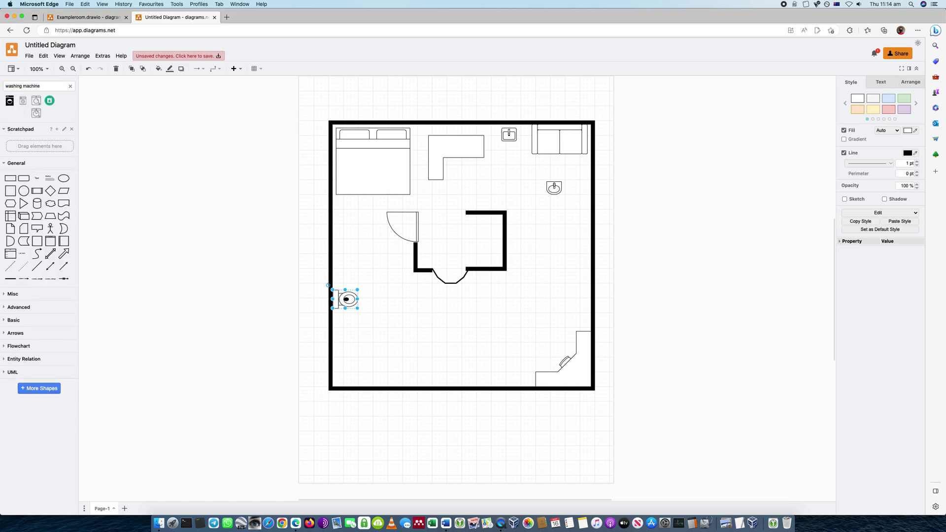
mouse_move(11, 103)
left_click_drag(11, 103, 516, 168)
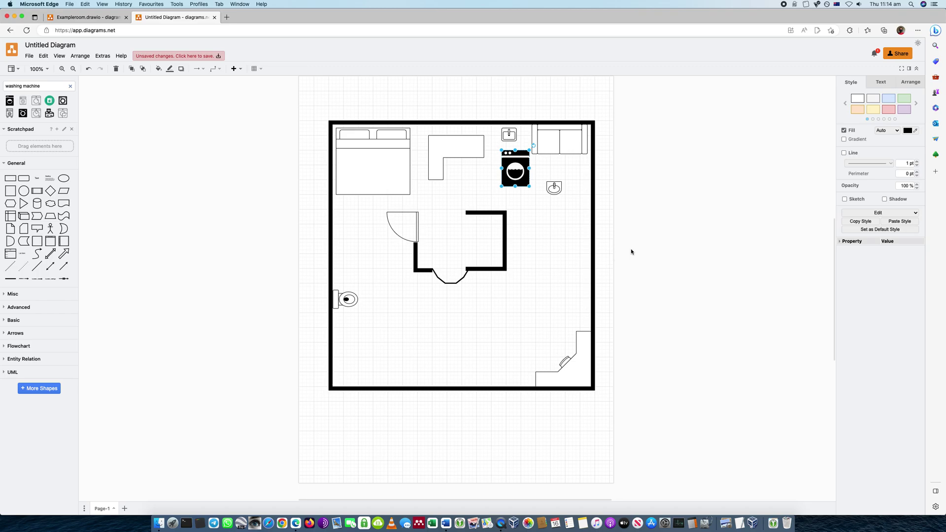
Step: Open and close the notifications list, then deselect the washing machine on the canvas
left_click(875, 53)
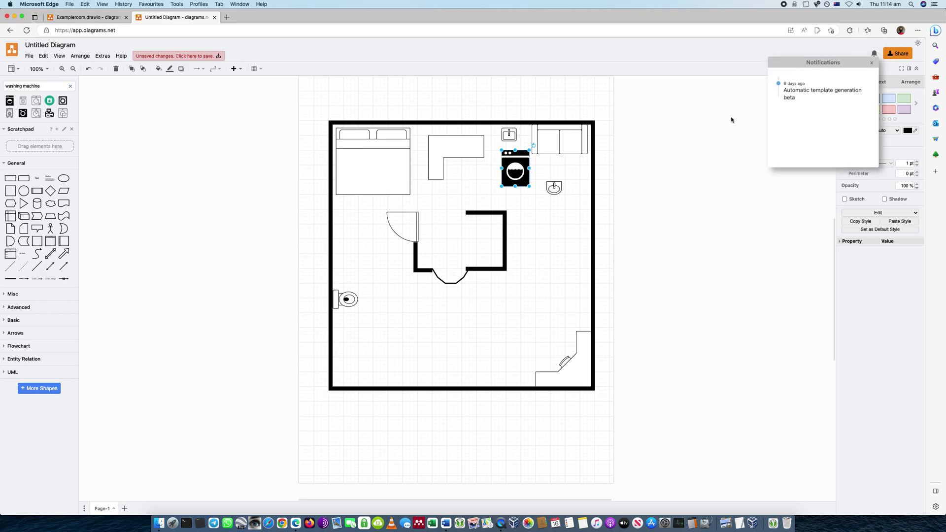
left_click(872, 62)
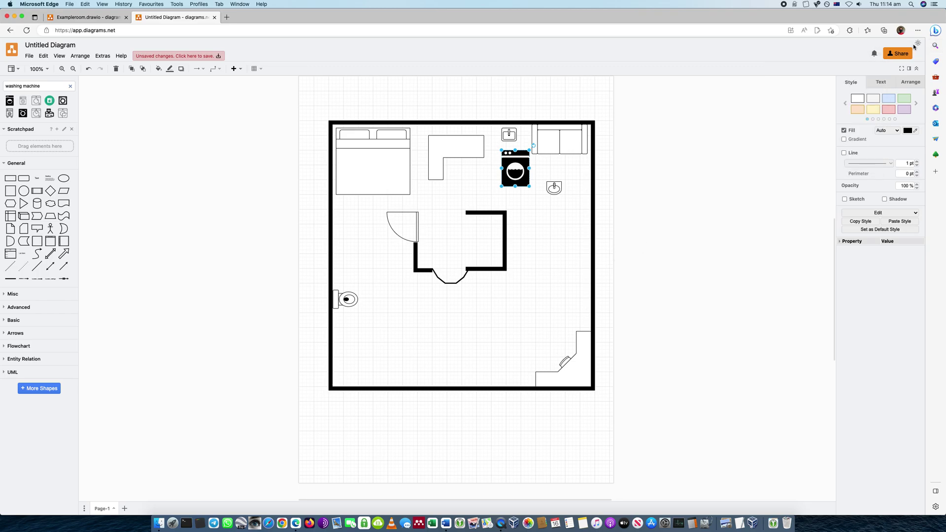
mouse_move(23, 101)
left_click(209, 160)
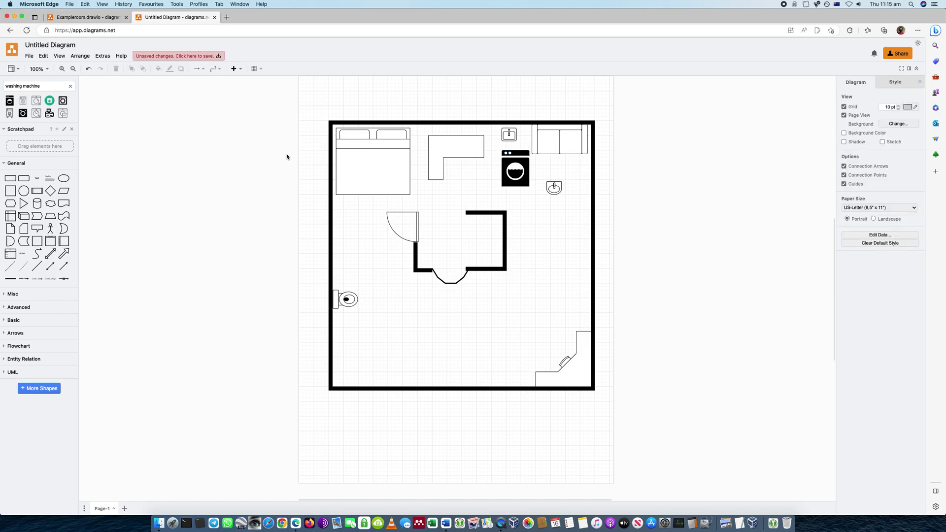
Step: Switch to the Exampleroom.drawio tab, then move to Word's blank Document3 with the draw.io pane
left_click(92, 18)
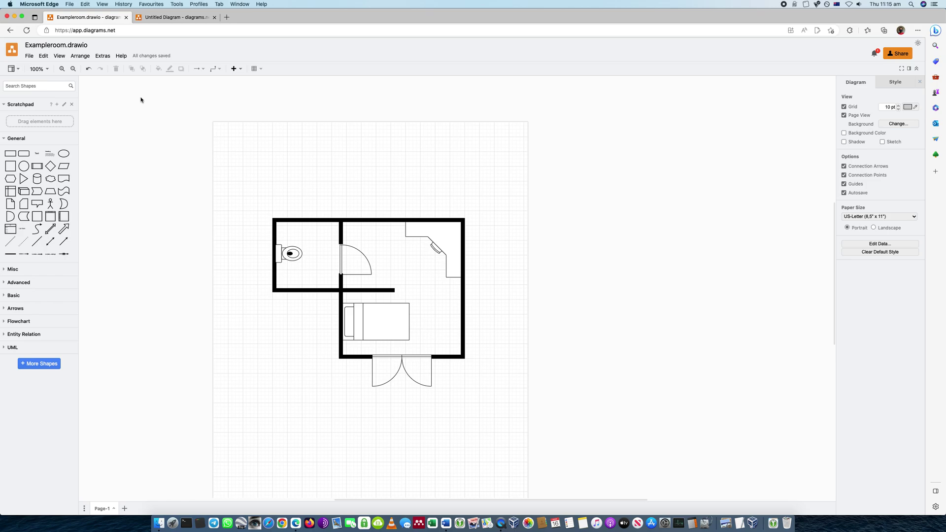
left_click(29, 55)
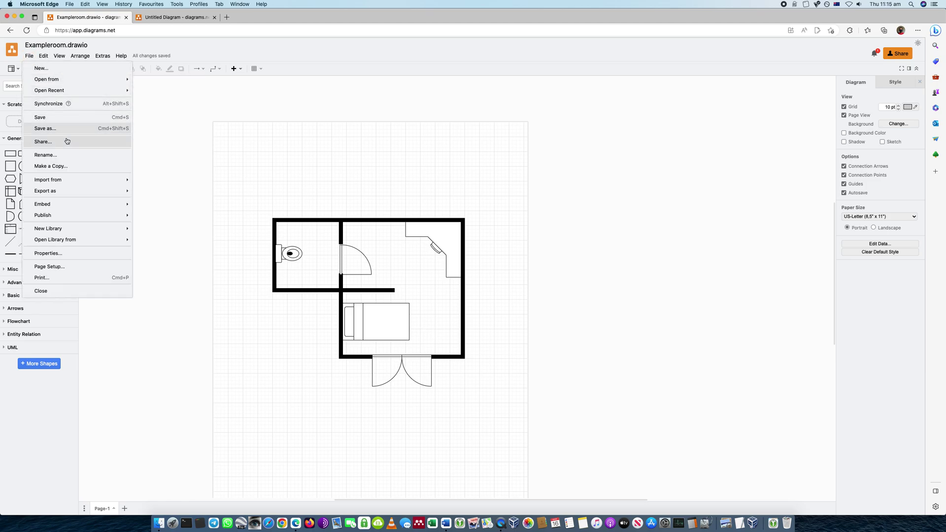
left_click(414, 131)
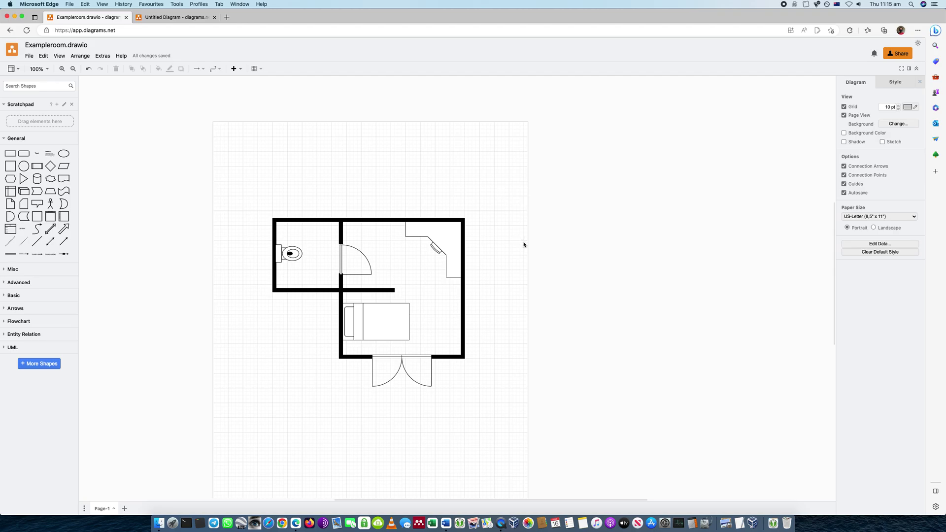
key("super+Tab")
key("super+Tab")
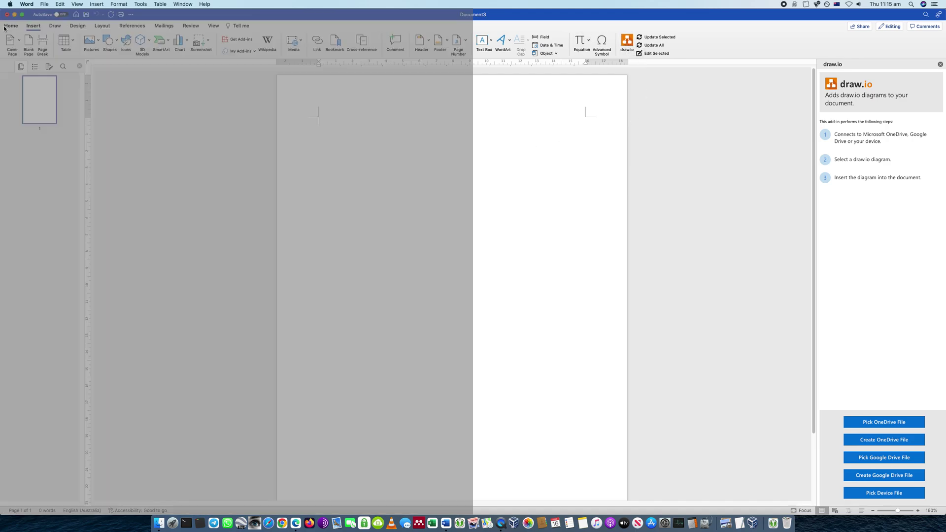
Step: Pick Exampleroom.drawio from the device in the draw.io add-in and insert it atop Document3
left_click(11, 26)
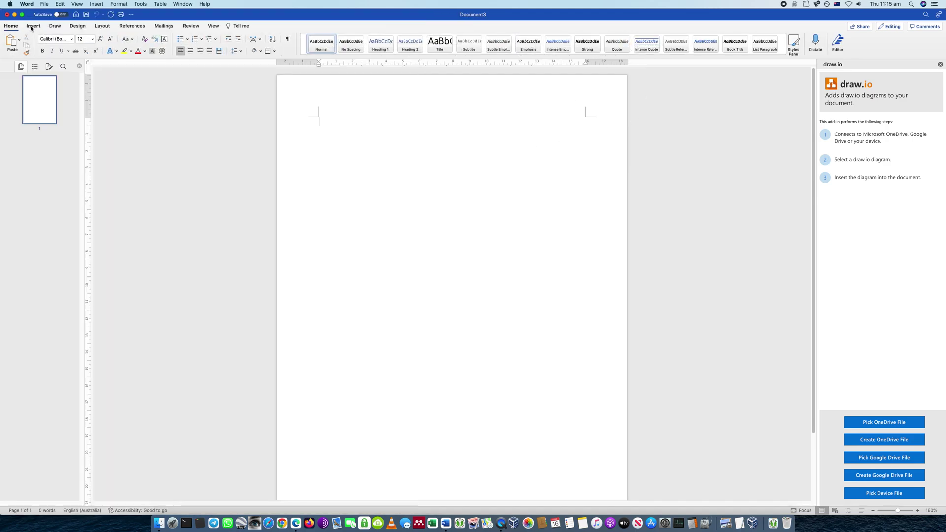
left_click(33, 27)
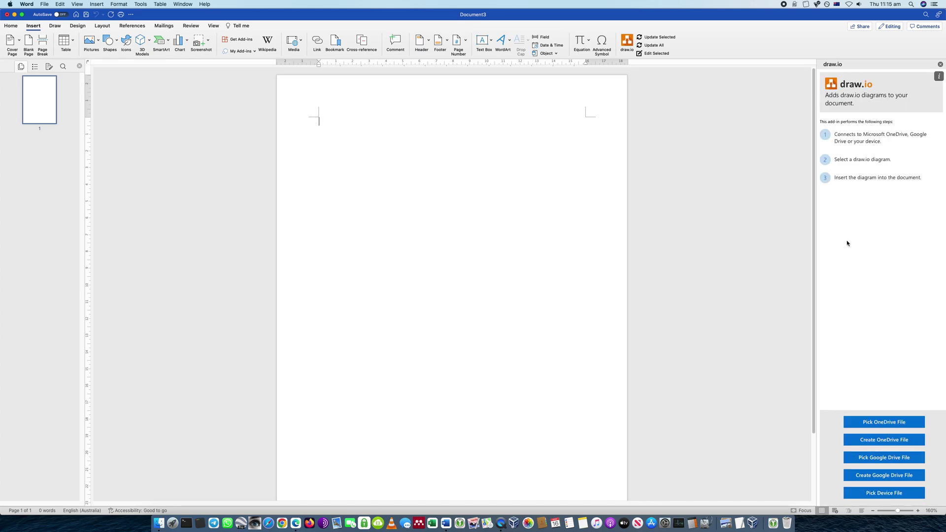
left_click(886, 496)
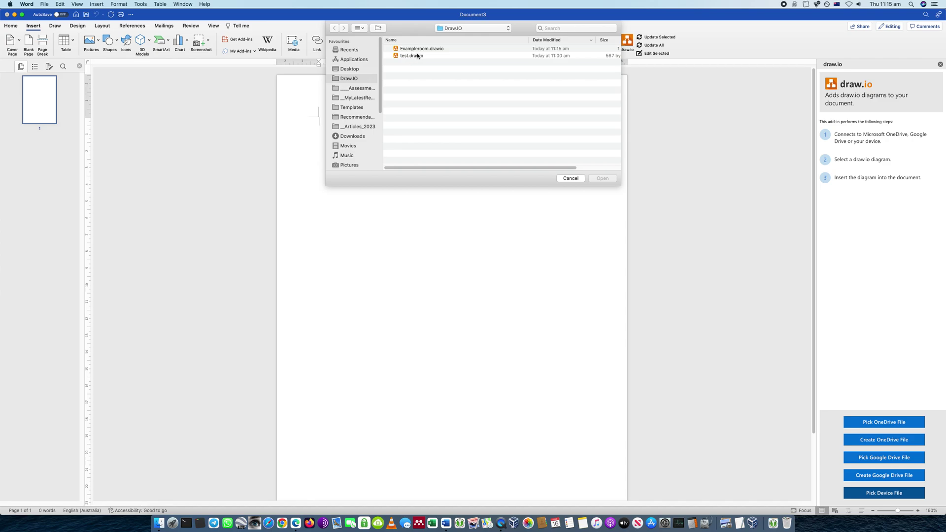
left_click(421, 49)
left_click(603, 179)
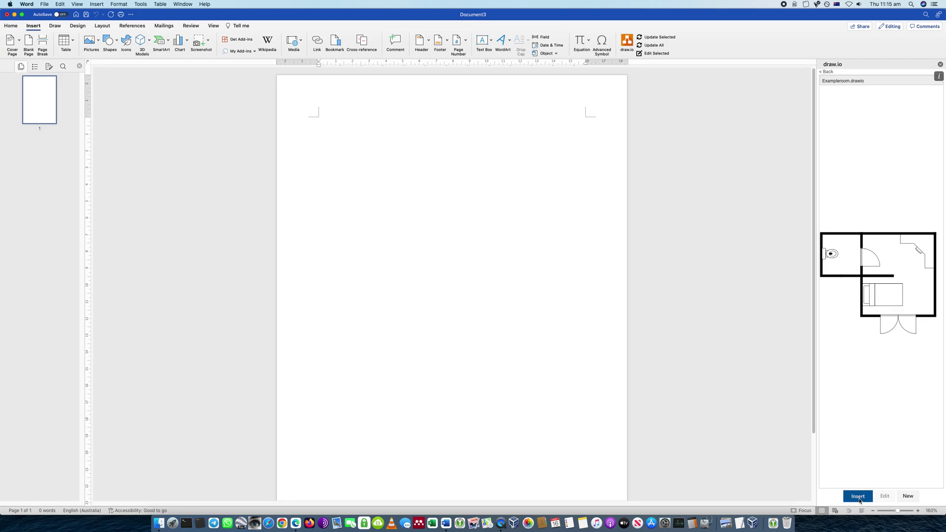
left_click(859, 496)
Step: Select the inserted floor plan picture and apply Center alignment from the Home tab
left_click(427, 188)
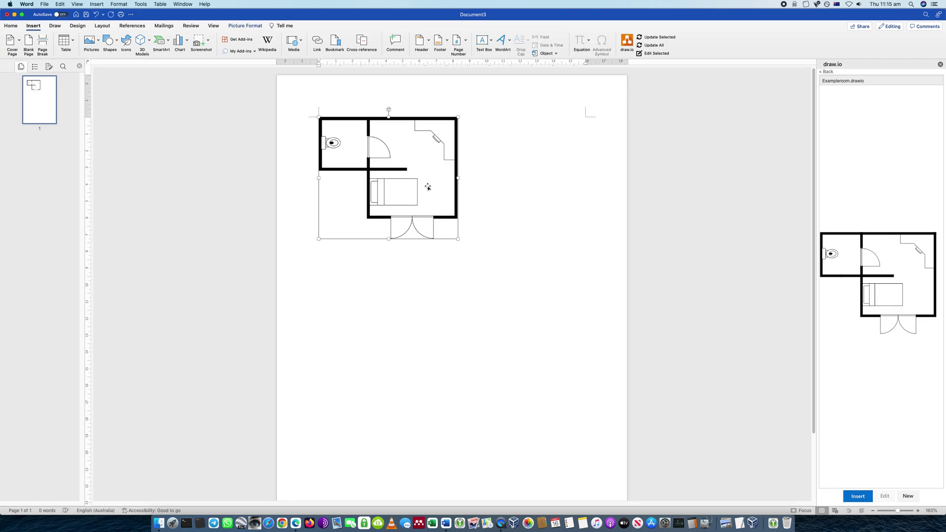
left_click_drag(427, 187, 477, 219)
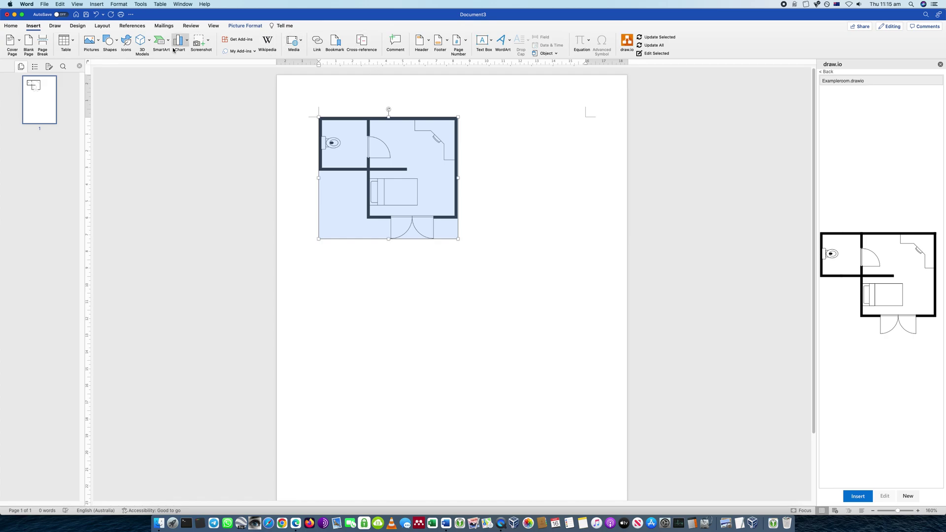
left_click(11, 26)
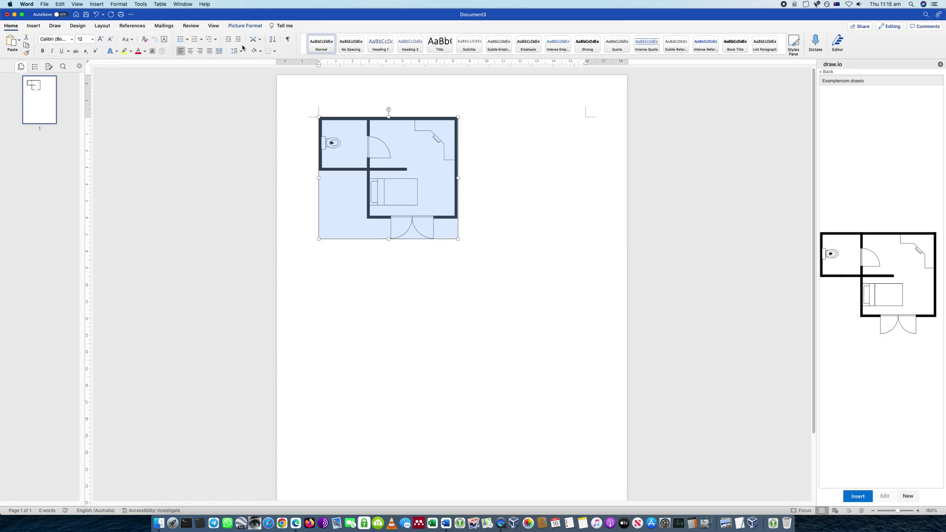
left_click(191, 51)
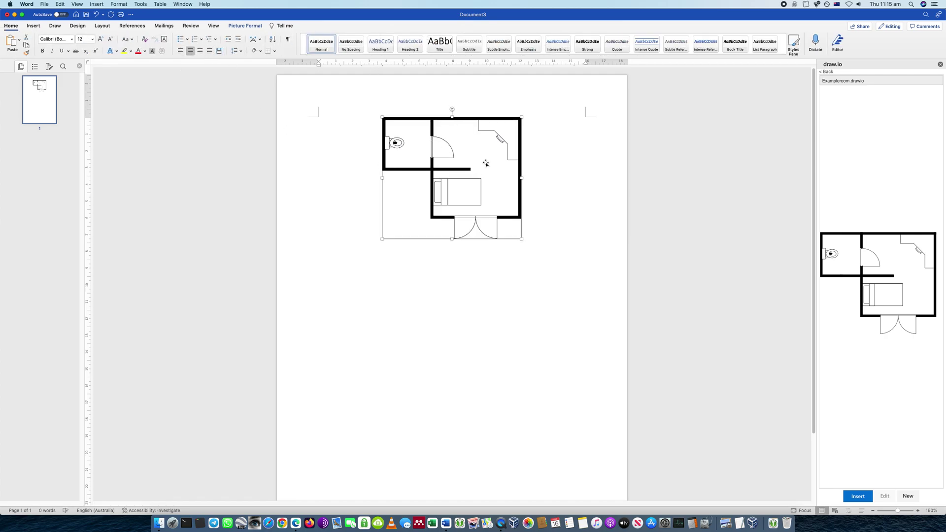
left_click(600, 178)
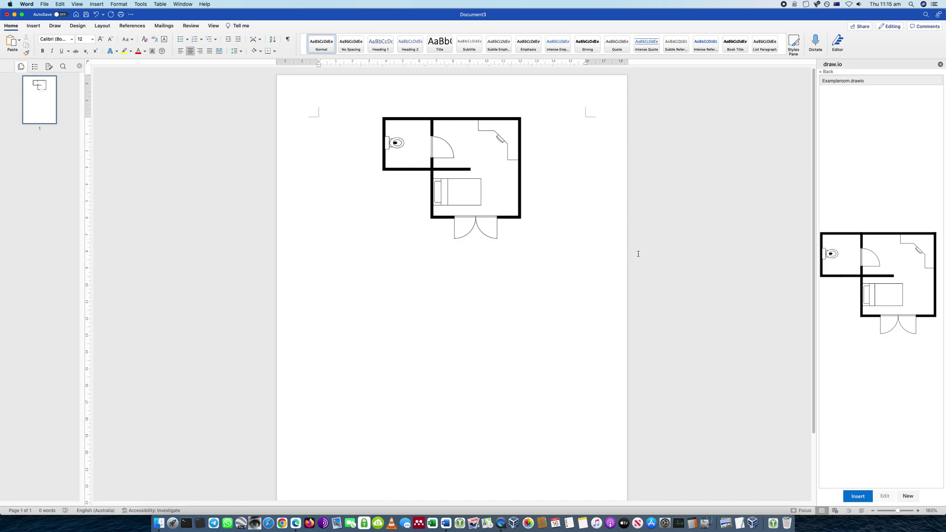